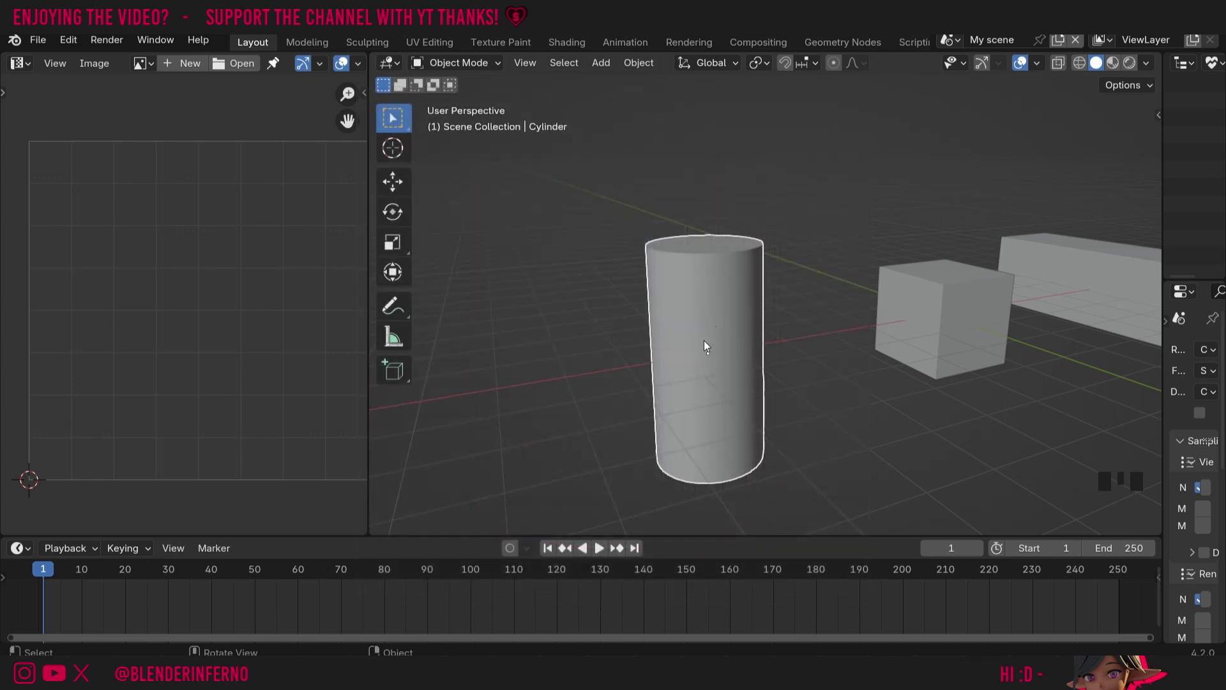
Step: Apply scale to the selected cylinder and switch into Edit Mode
click(704, 341)
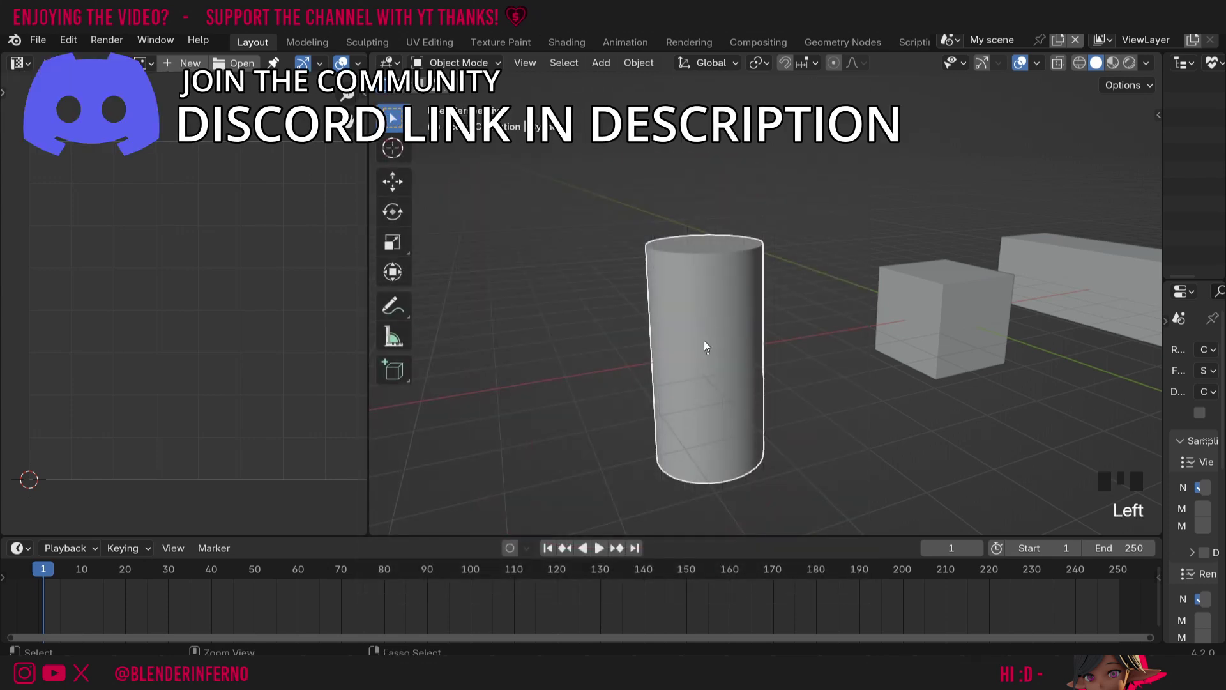
key(ctrl+a)
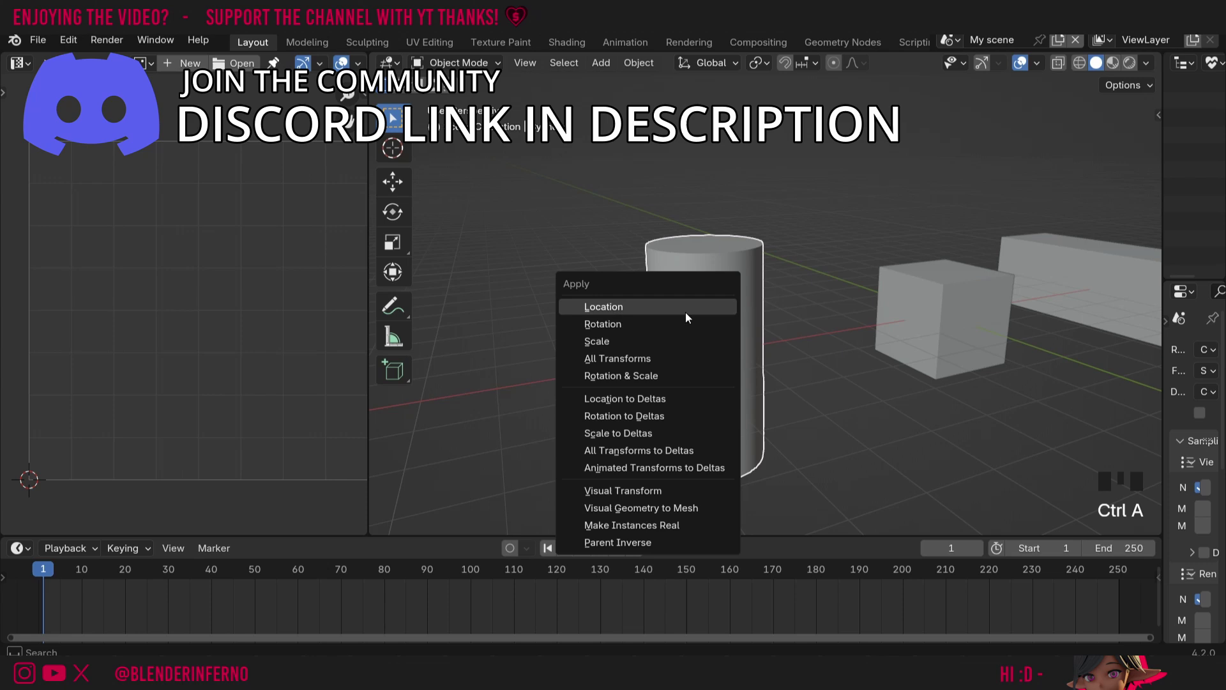
click(611, 342)
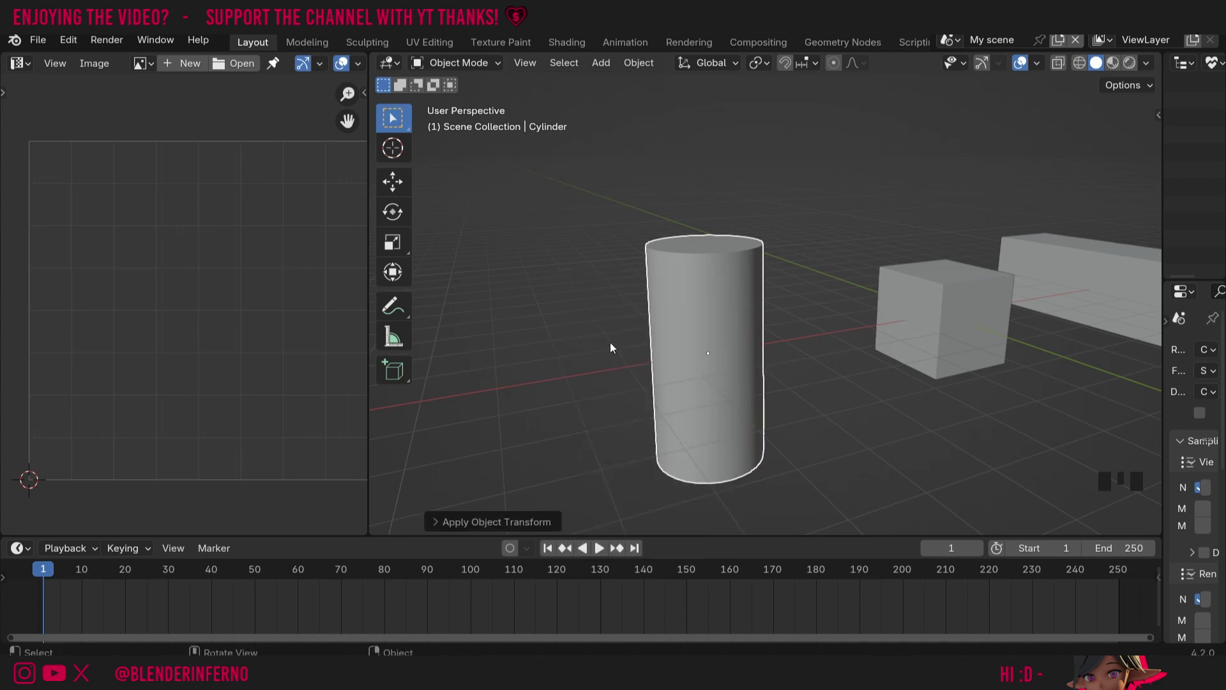
key(Tab)
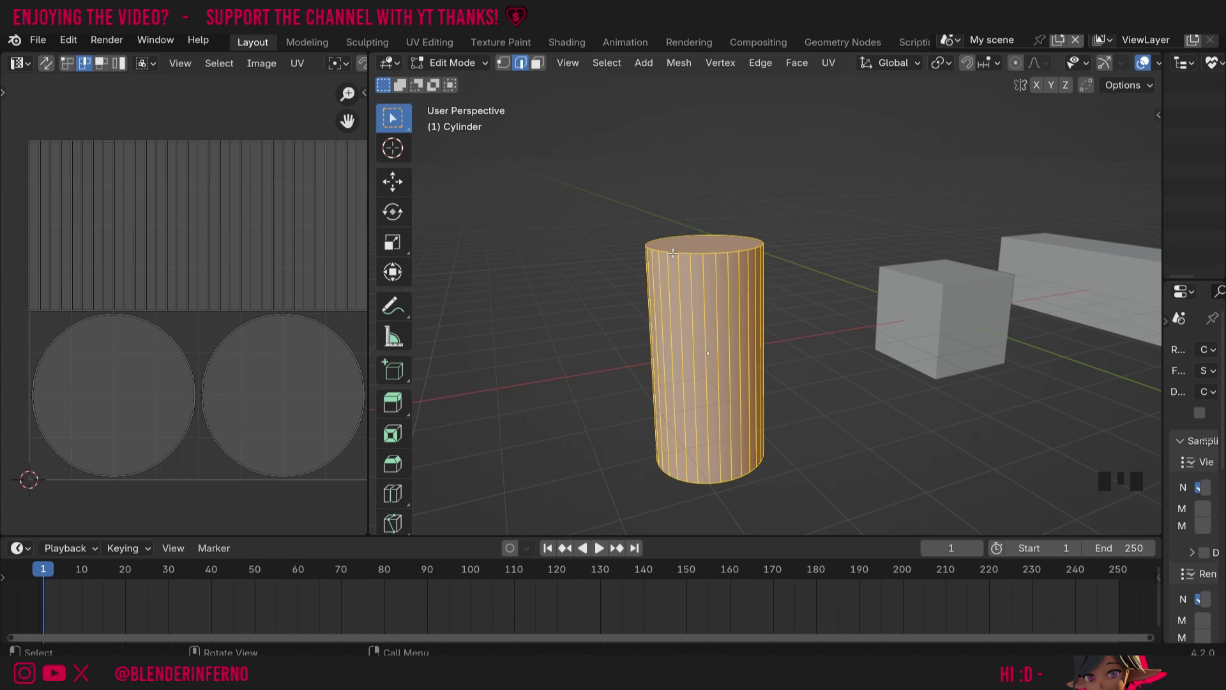
Step: In edge mode, select the top loop, one vertical side edge and the bottom loop
key(2)
middle_drag(829, 227, 675, 270)
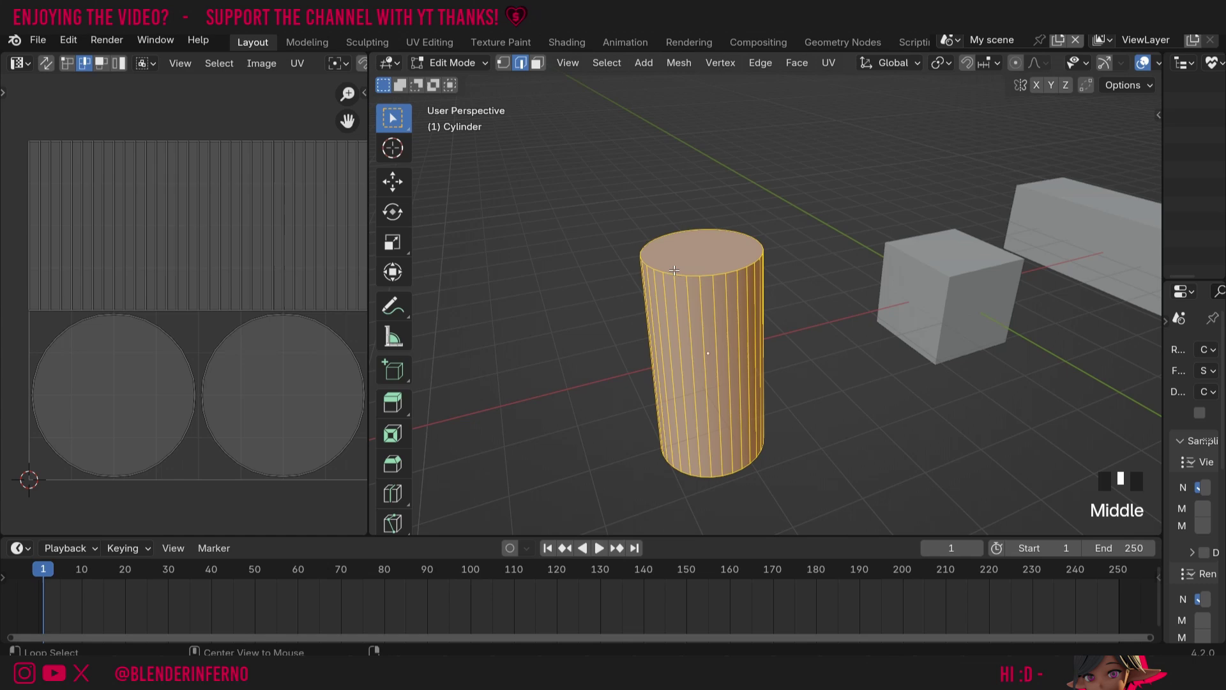
alt+click(682, 276)
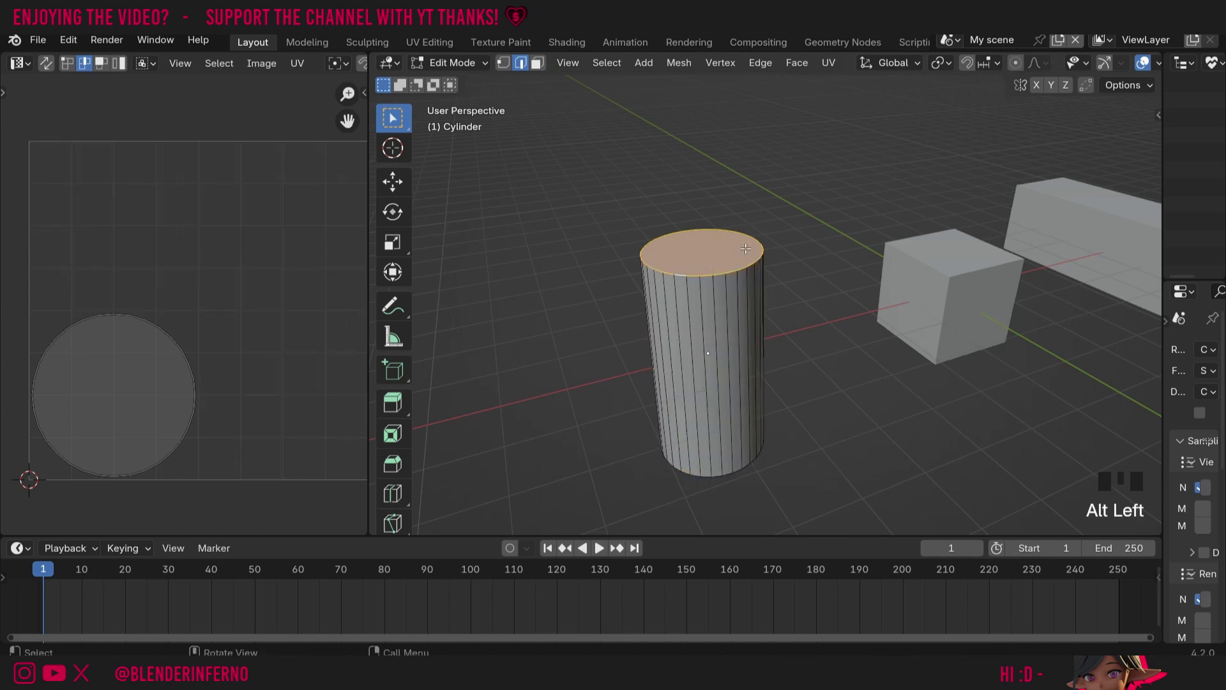
shift+click(727, 300)
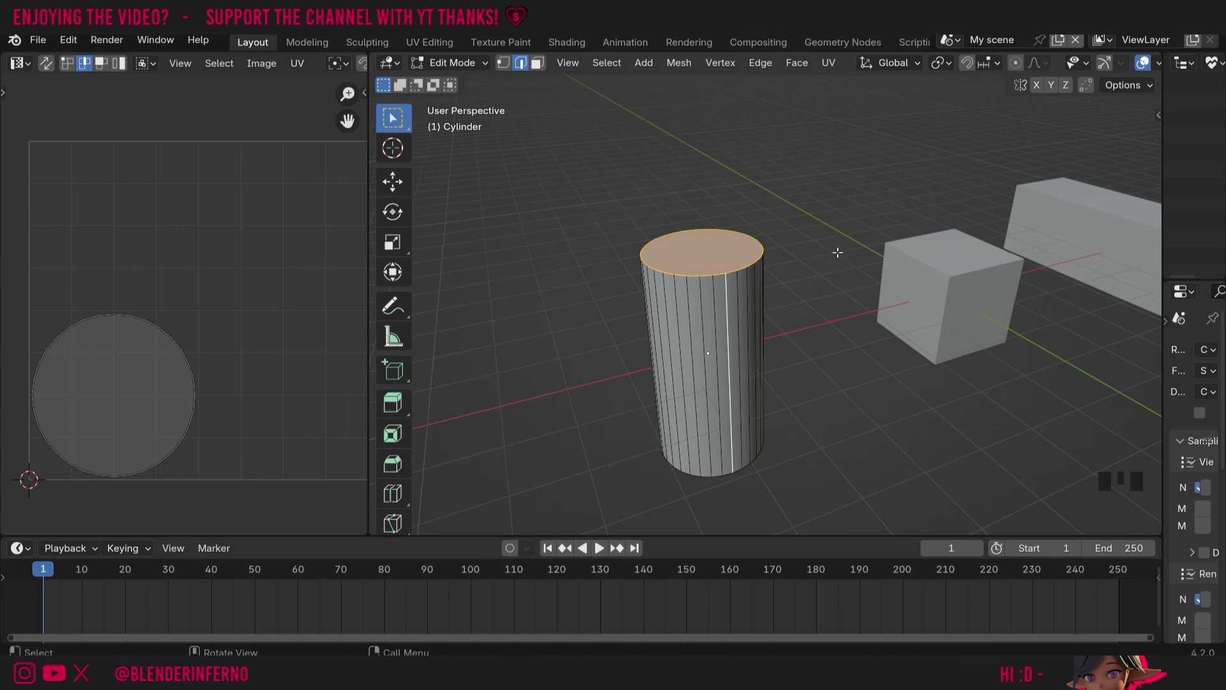
middle_drag(829, 264, 829, 133)
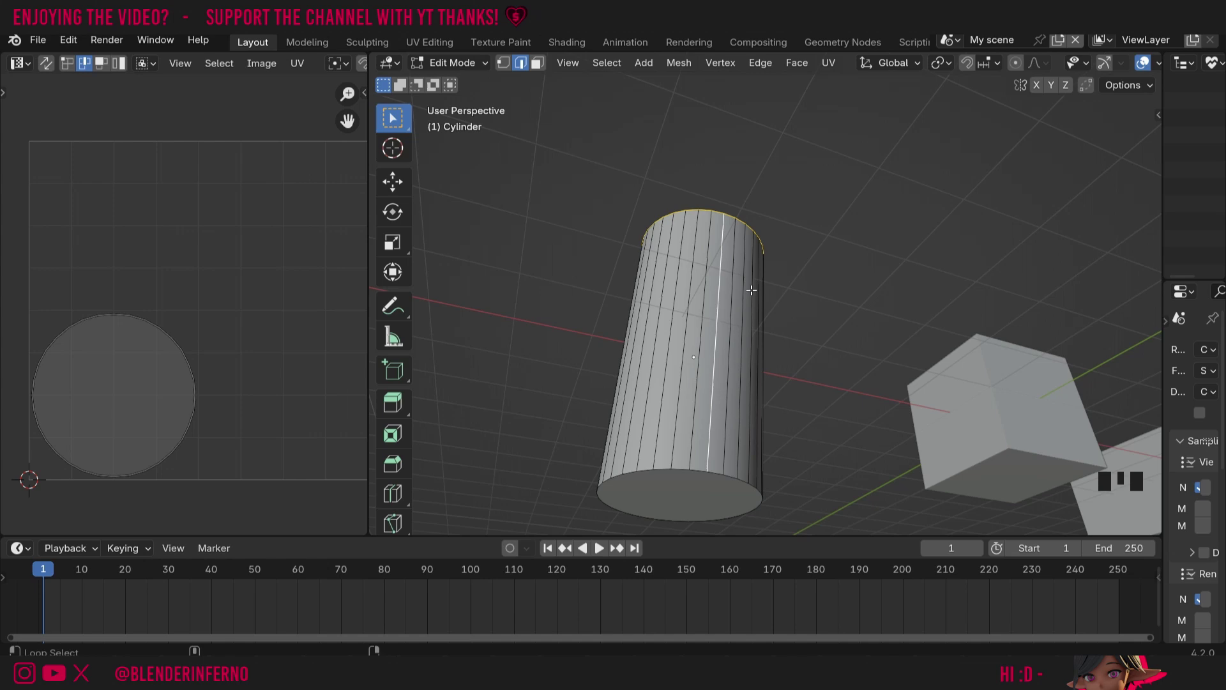
alt+shift+click(698, 471)
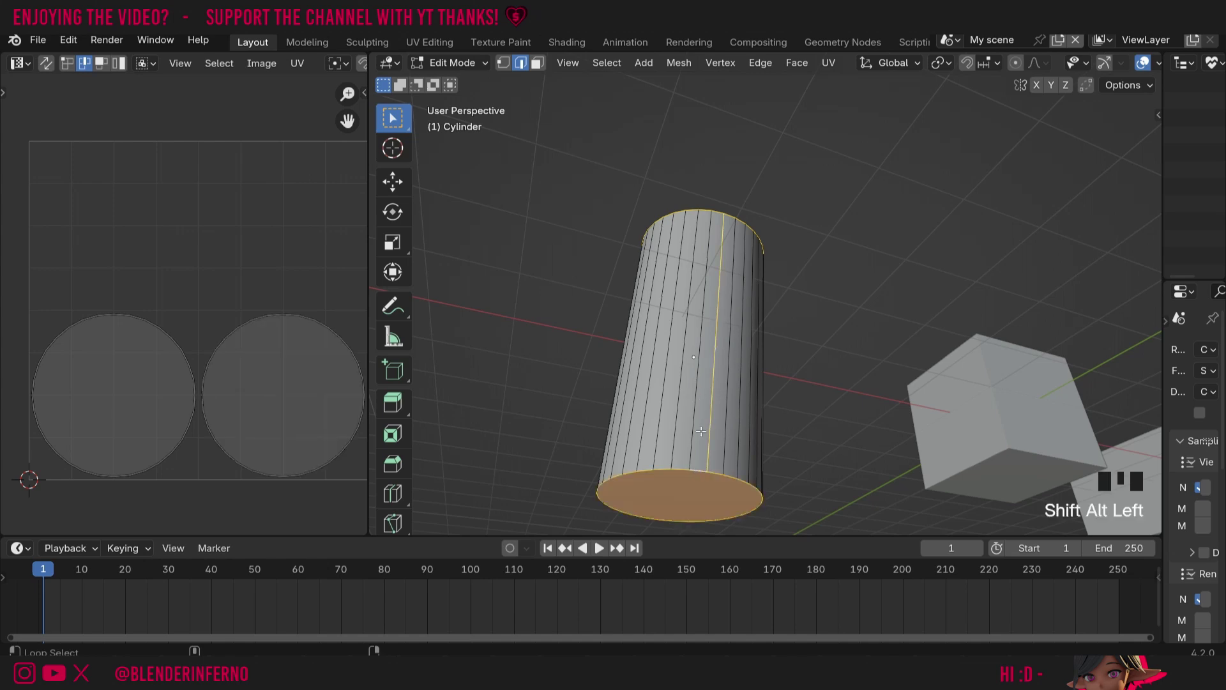
mouse_move(787, 380)
middle_down()
mouse_move(842, 461)
mouse_move(822, 404)
middle_up()
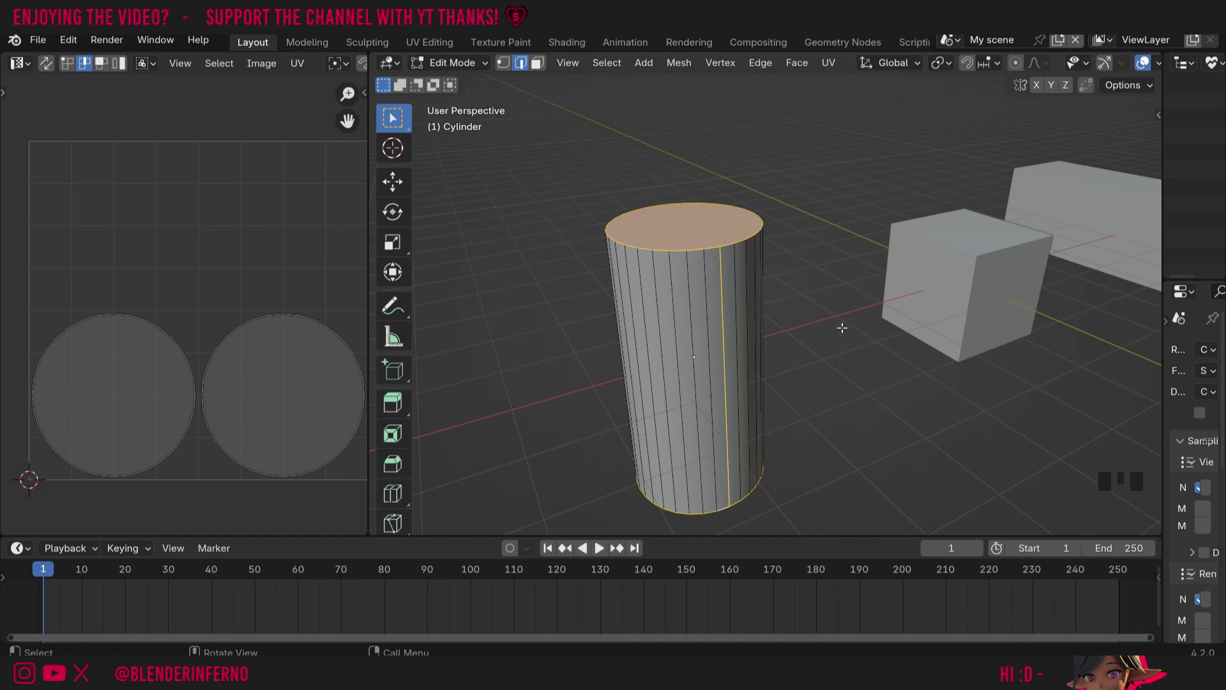
middle_drag(835, 336, 857, 279)
Step: Mark the selected edges as seams, then select the whole mesh for UV mapping
right_click(795, 268)
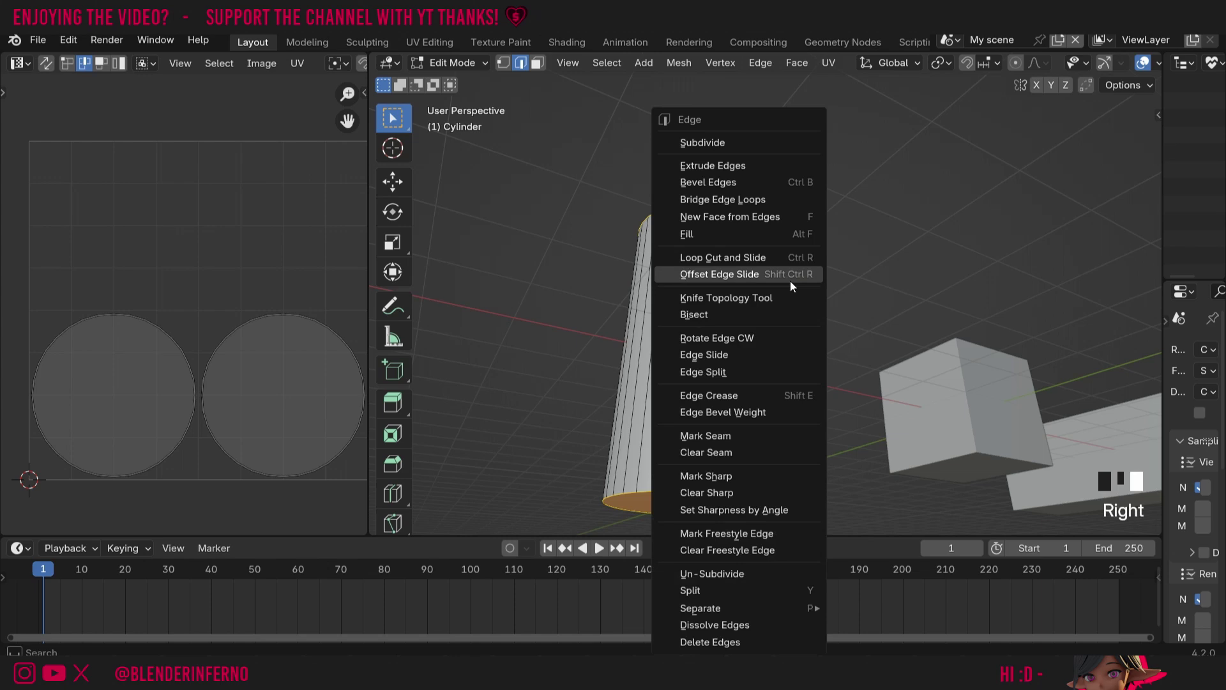
click(723, 436)
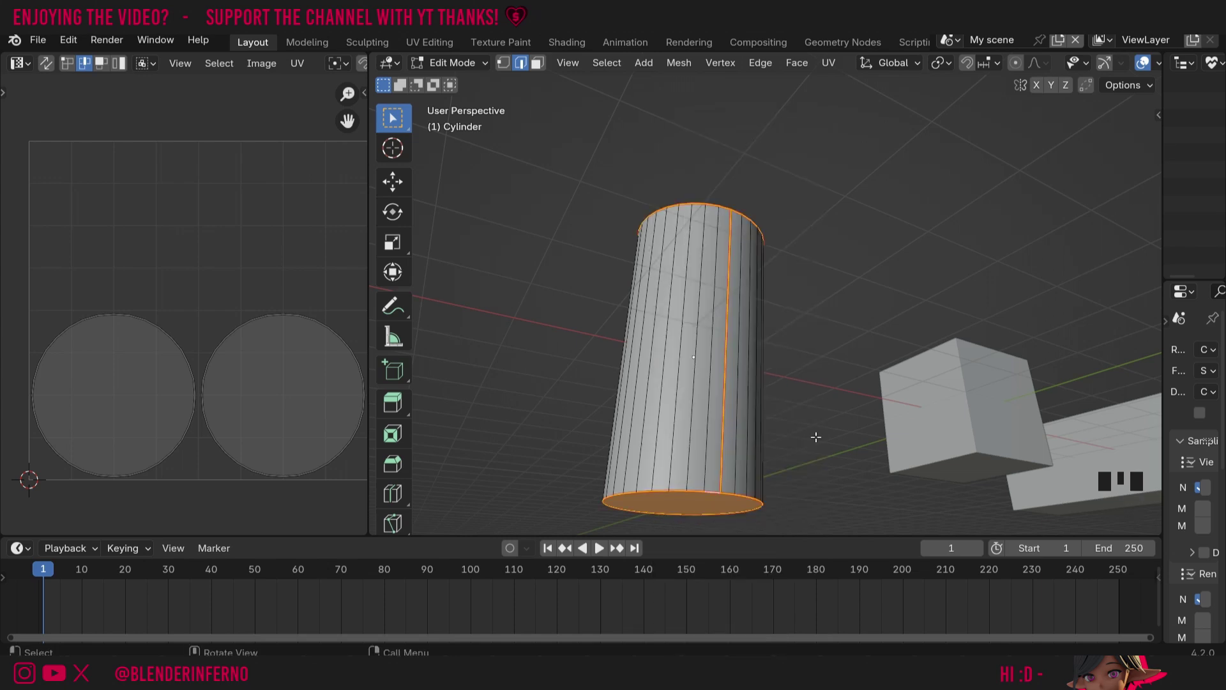
key(a)
key(u)
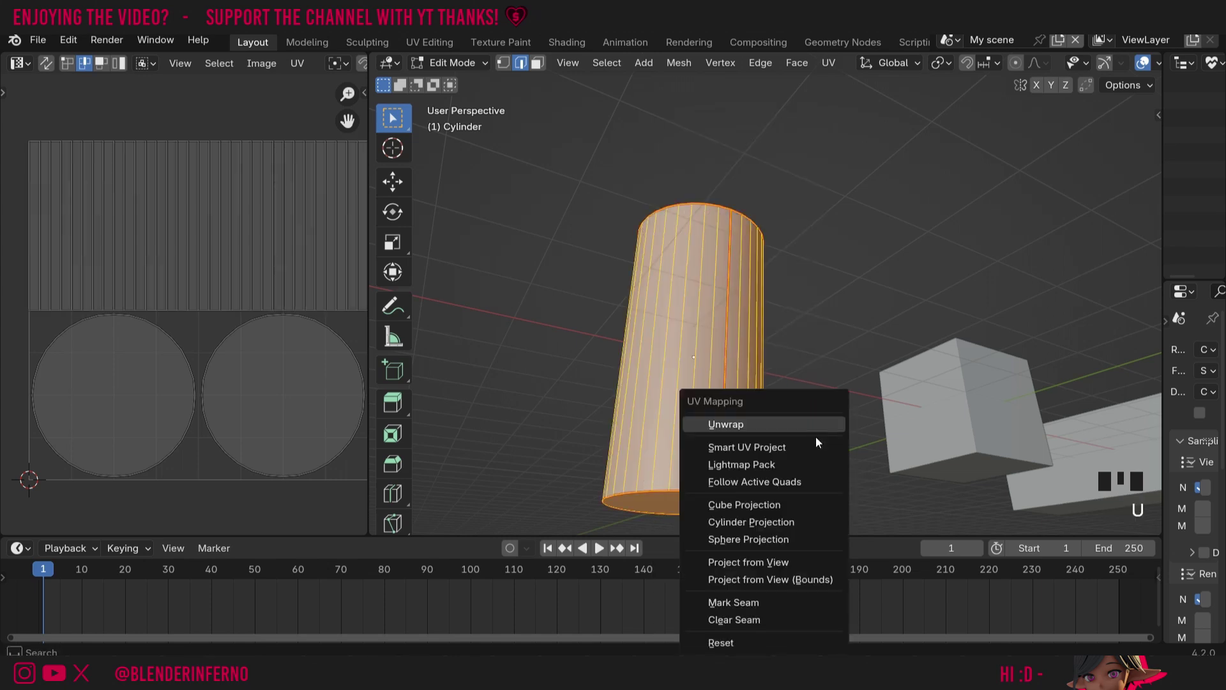
Step: Unwrap the cylinder along its seams with an island margin of 0.010
click(764, 419)
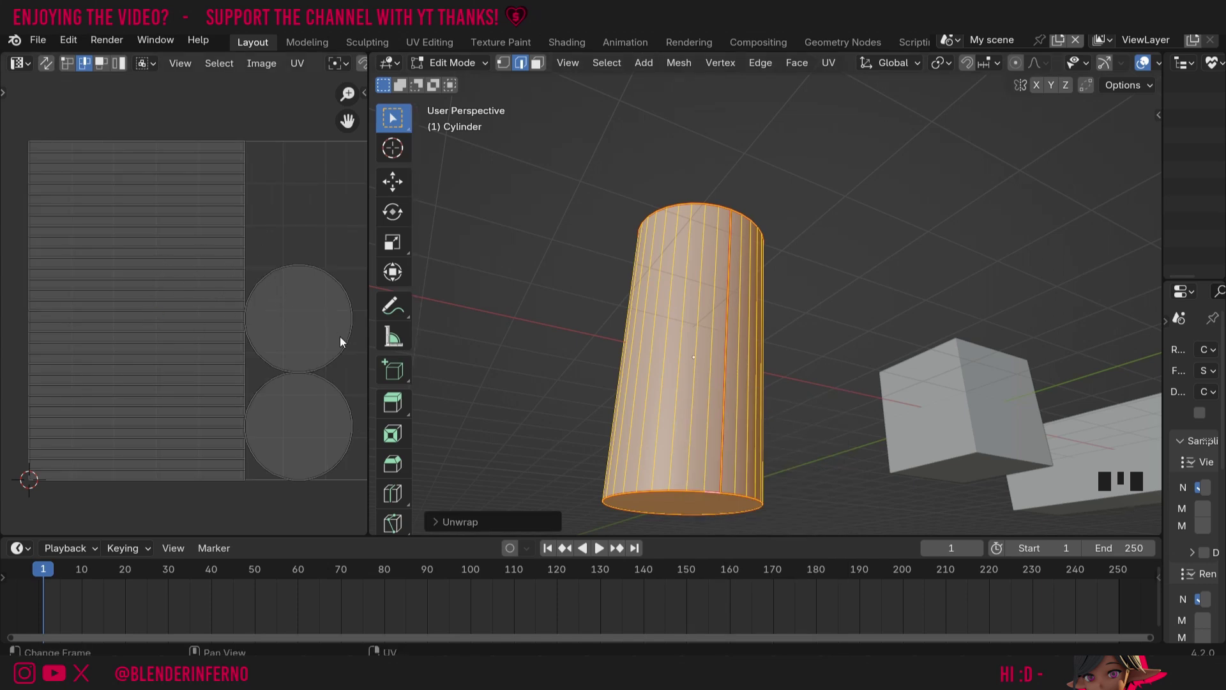
click(439, 520)
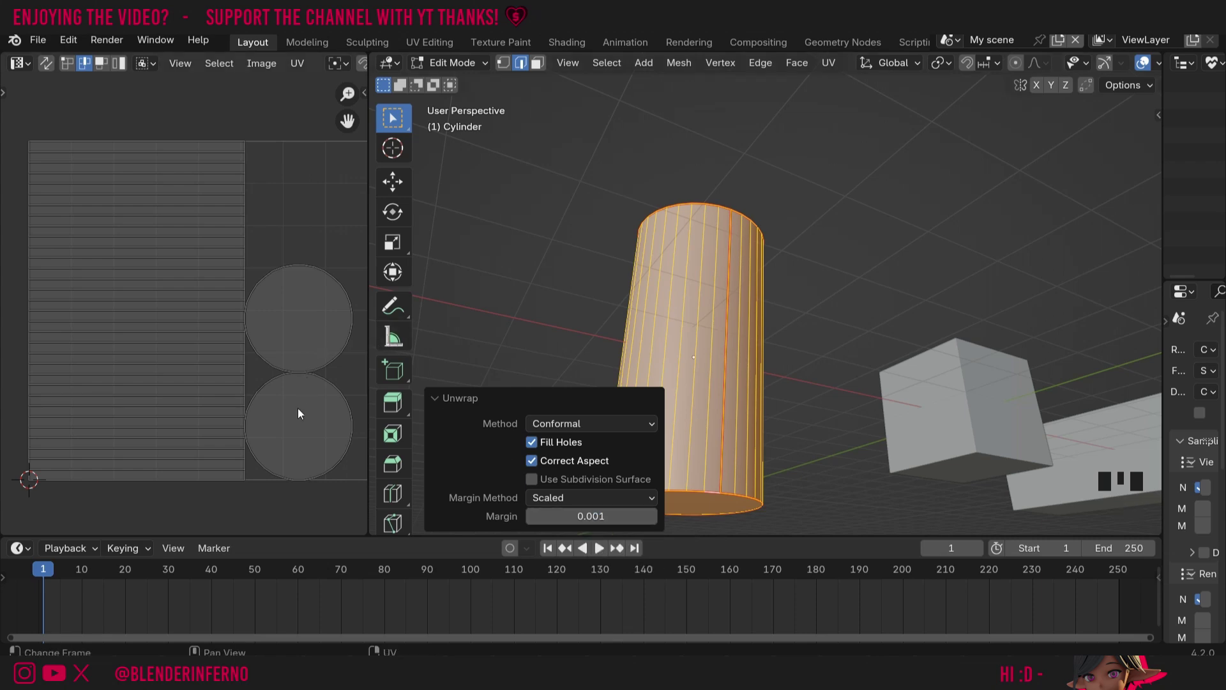
click(611, 517)
text(1)
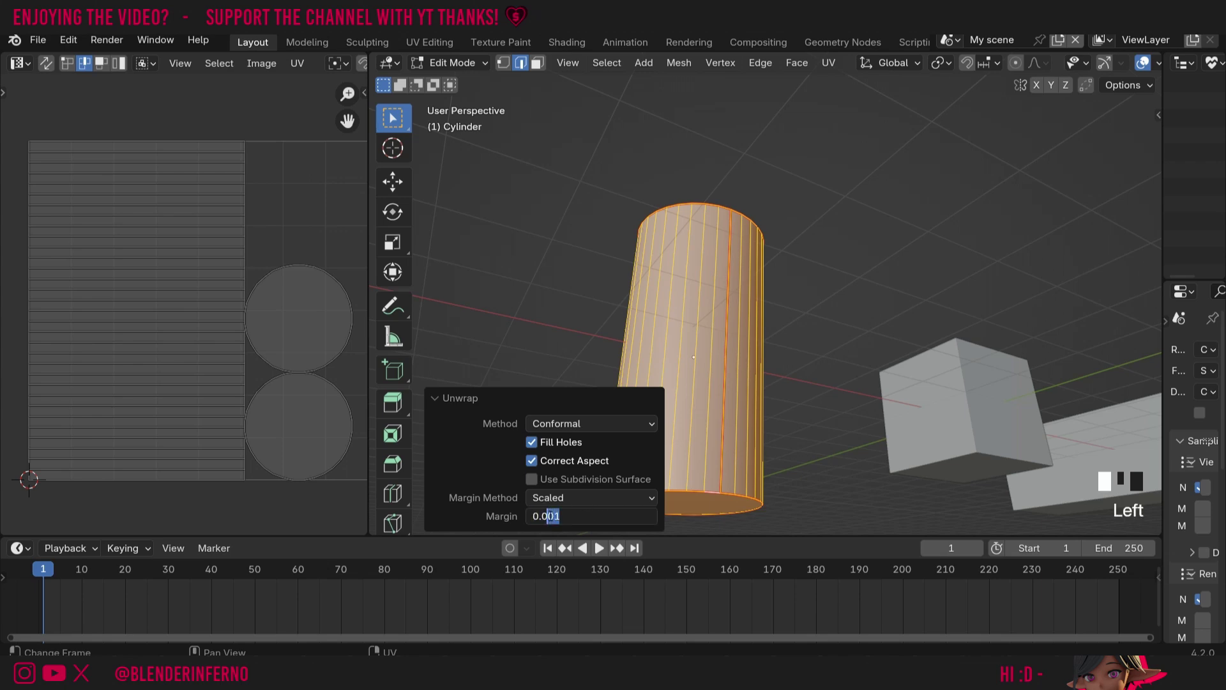
text(0.010)
key(Return)
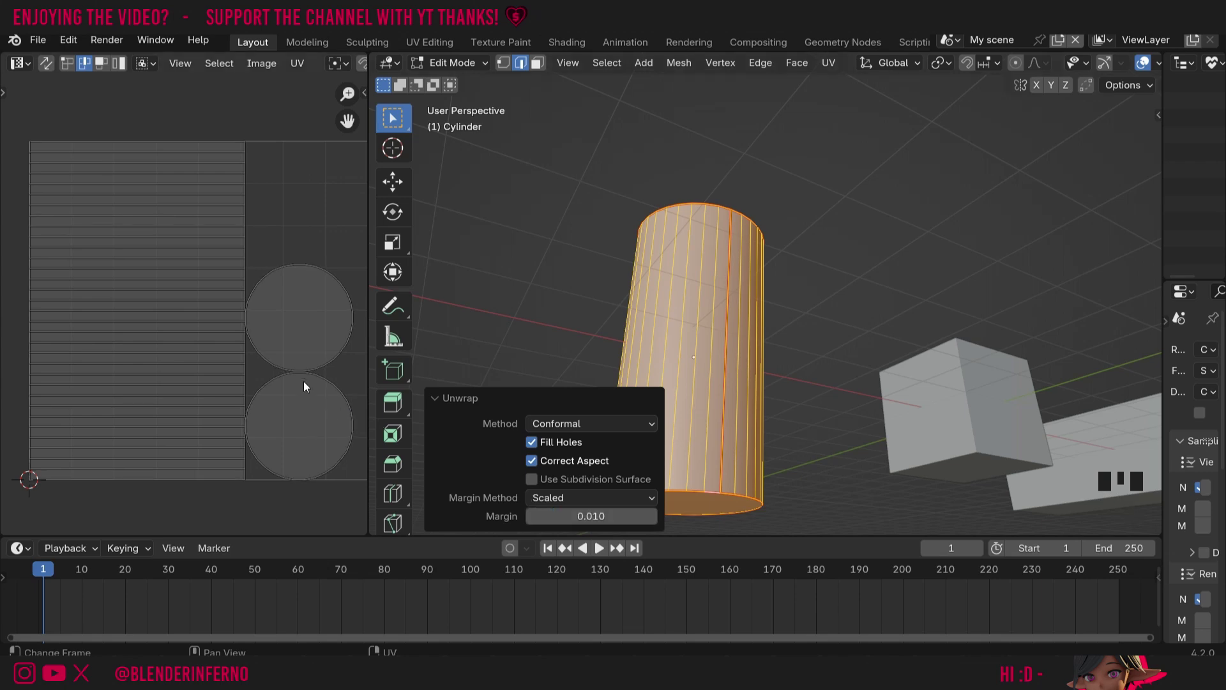
click(500, 307)
middle_drag(500, 306, 883, 387)
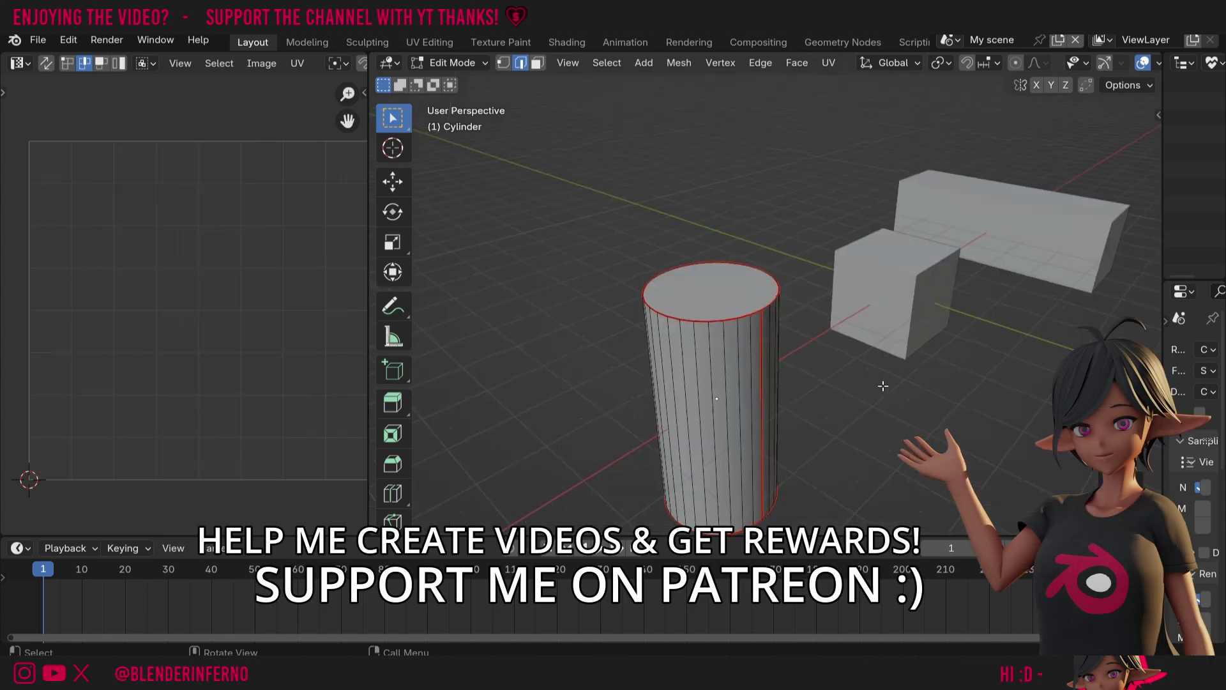